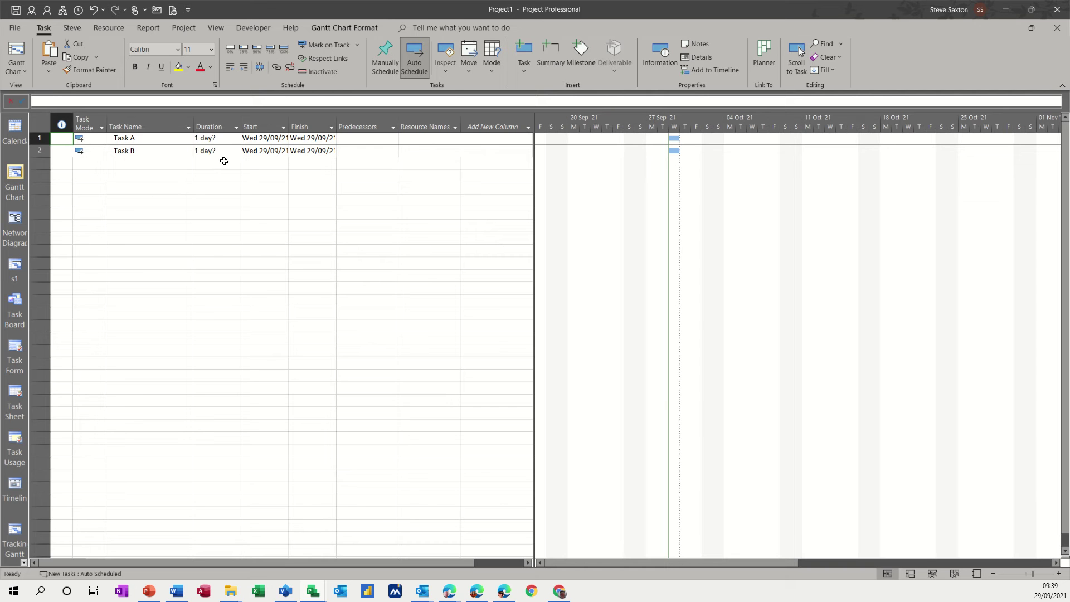
- Set Task A and Task B durations to 1 day each
{"action": "left_click", "coordinate": [207, 138]}
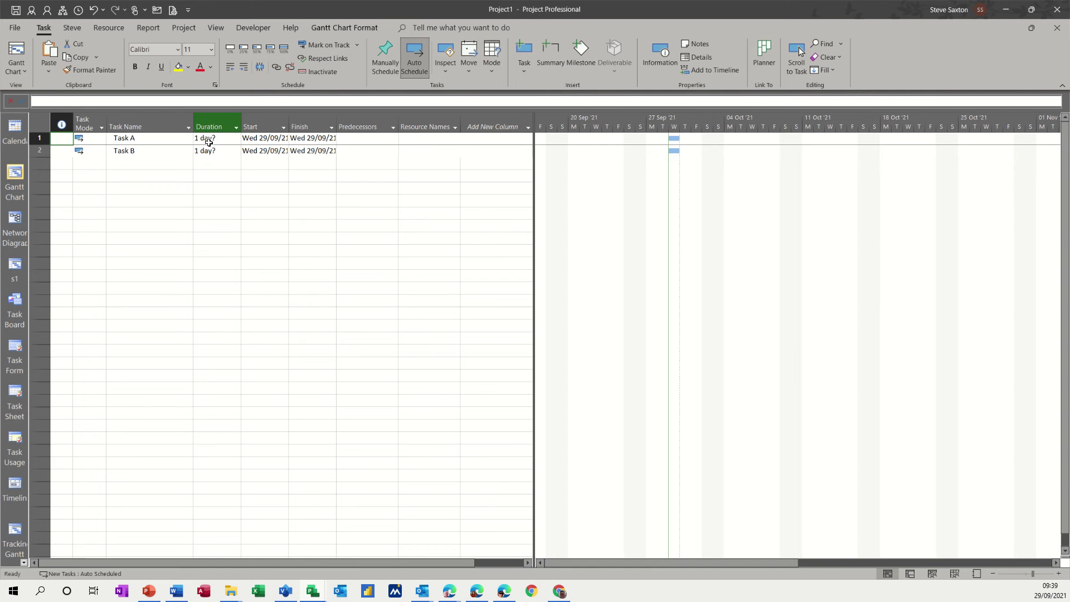
{"action": "left_click", "coordinate": [208, 142]}
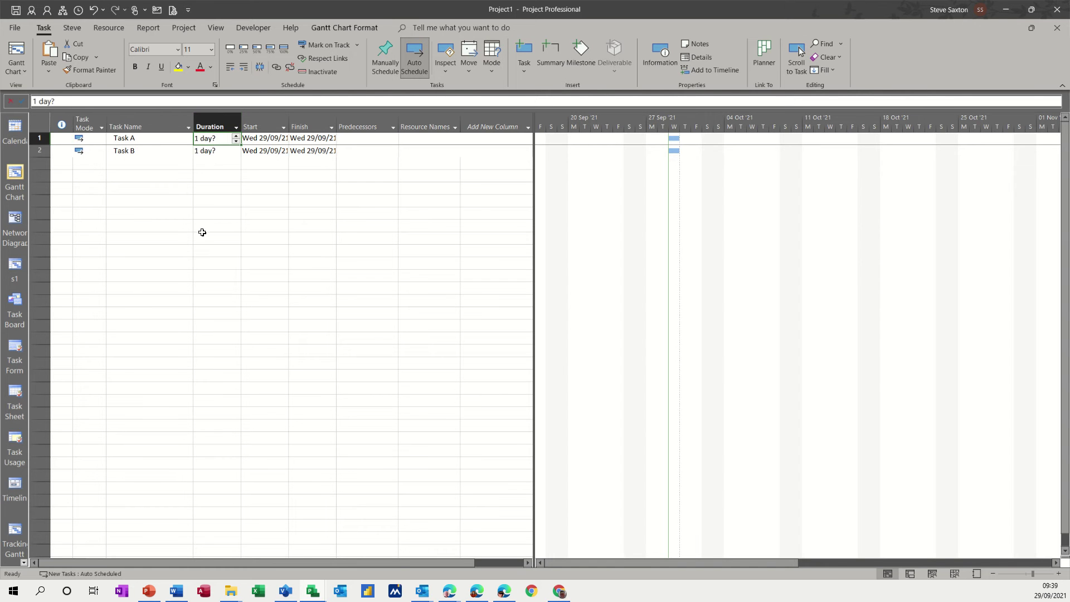
{"action": "type", "text": "1"}
{"action": "key", "text": "Return"}
{"action": "type", "text": "1"}
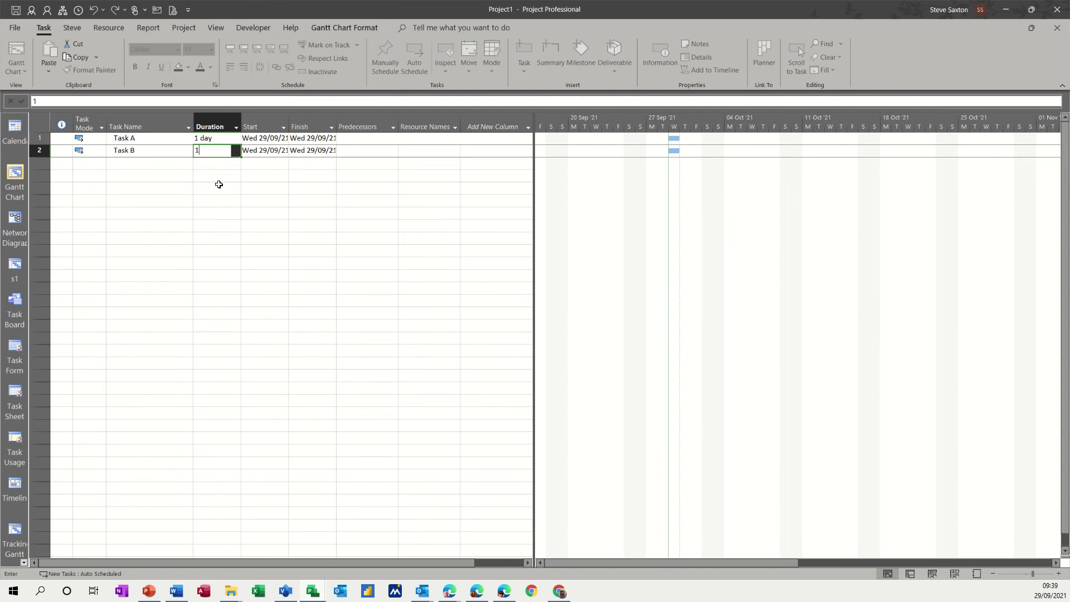
{"action": "left_click", "coordinate": [218, 177]}
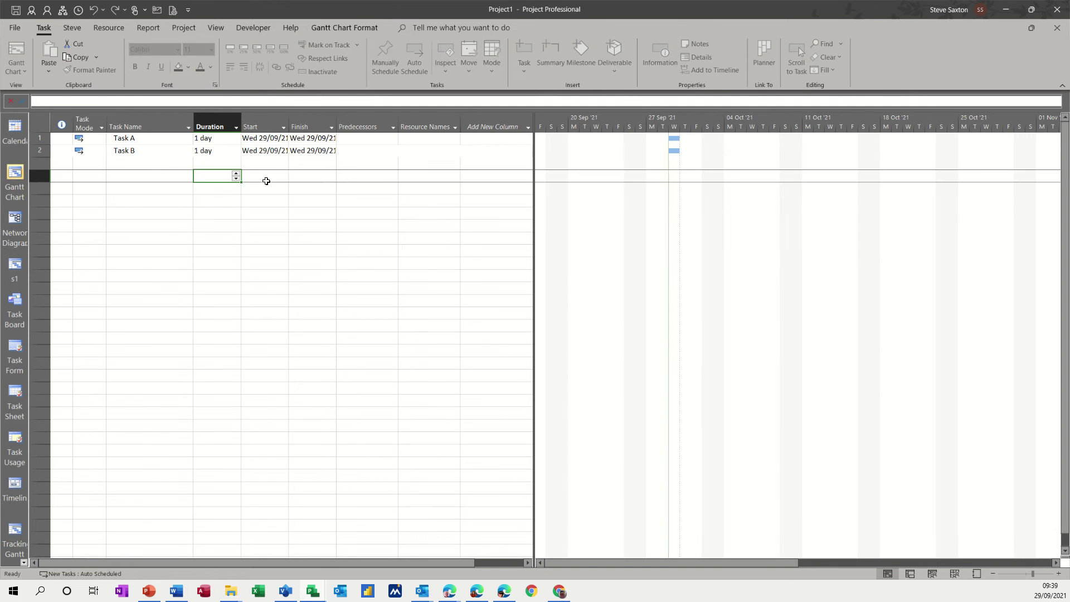
- Assign Bob as the resource for Task A and Task B
{"action": "left_click", "coordinate": [430, 142]}
{"action": "left_click", "coordinate": [455, 139]}
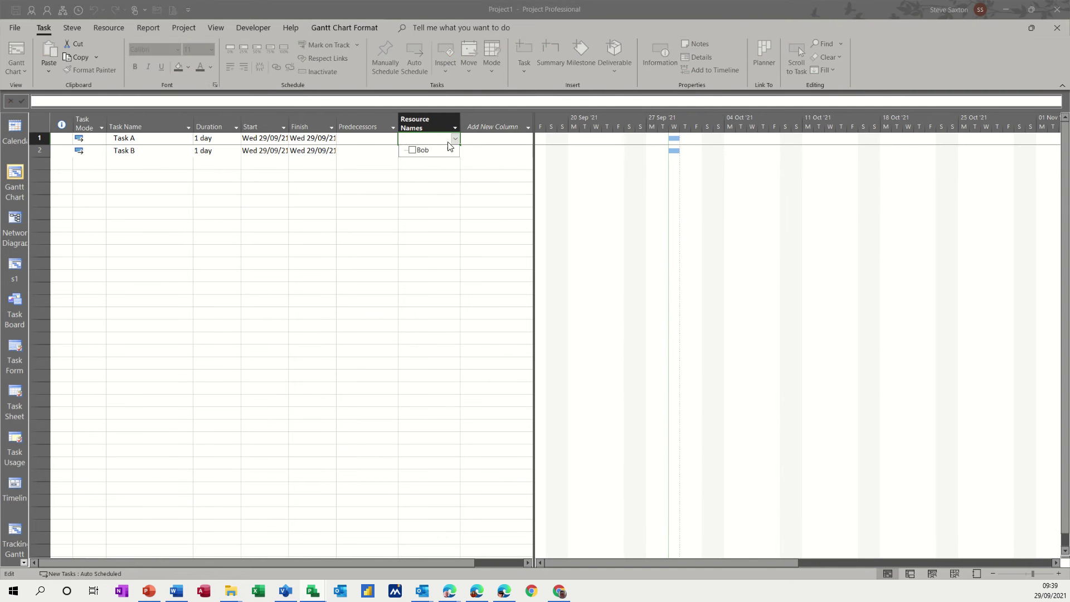
{"action": "left_click", "coordinate": [412, 150]}
{"action": "key", "text": "Return"}
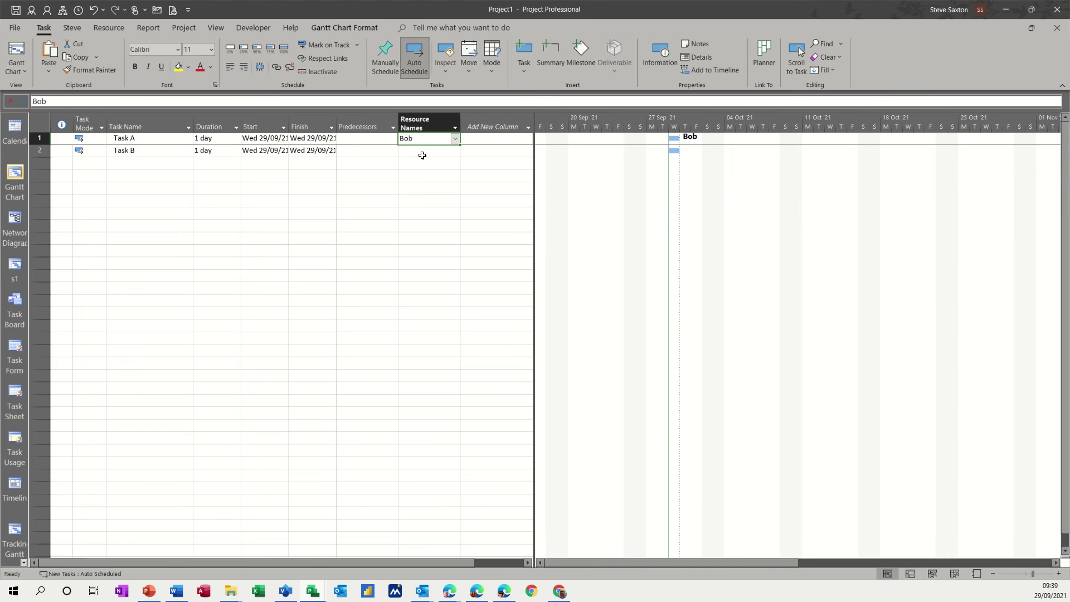
{"action": "left_click", "coordinate": [455, 152]}
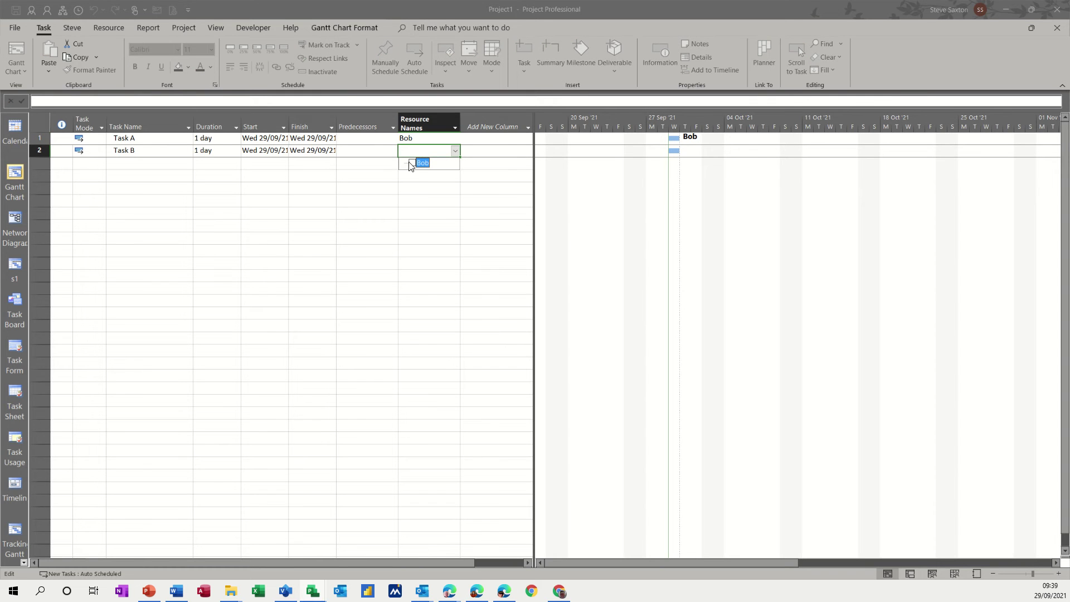
{"action": "left_click", "coordinate": [388, 177]}
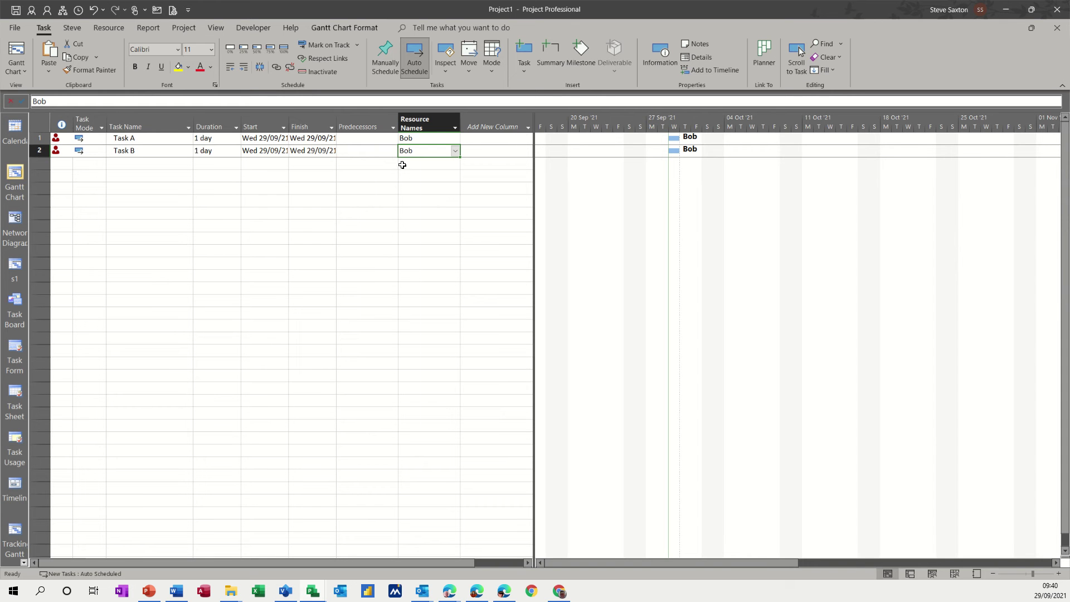
{"action": "left_click", "coordinate": [349, 152]}
{"action": "type", "text": "1"}
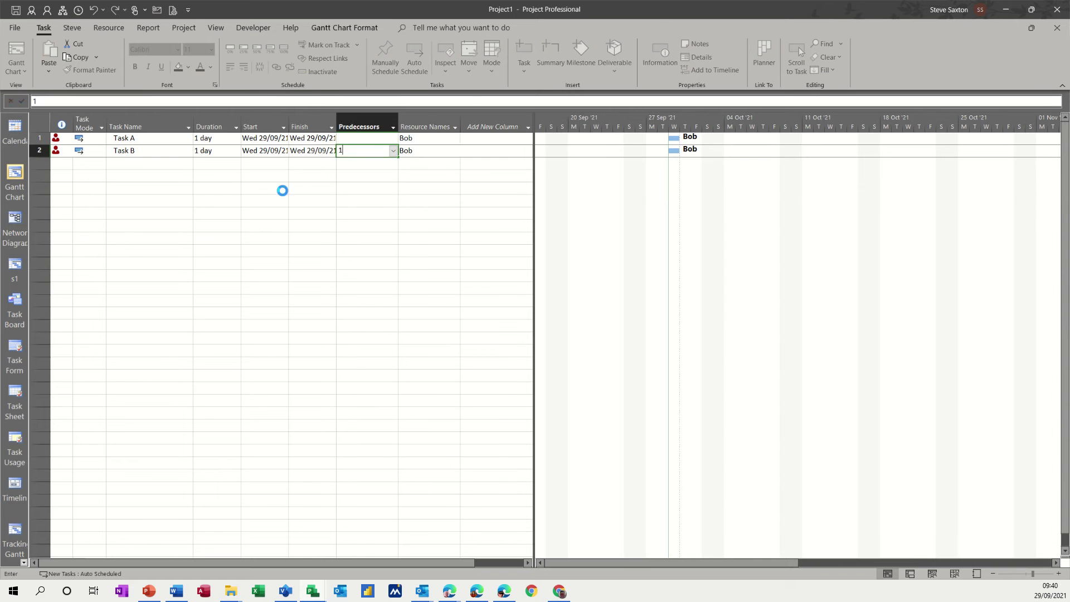
{"action": "left_click", "coordinate": [283, 188]}
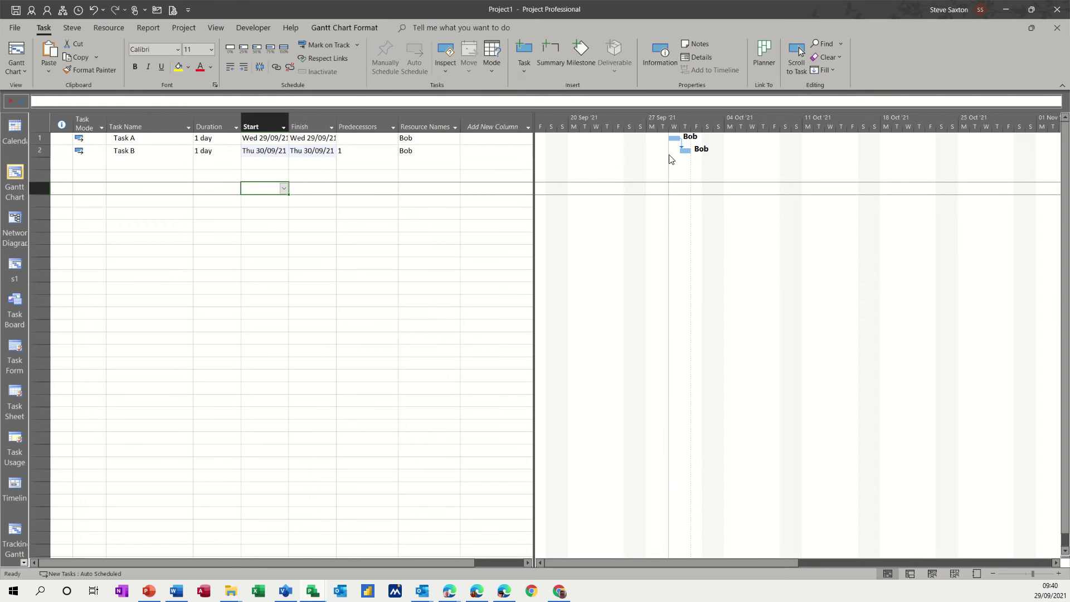
{"action": "left_click", "coordinate": [91, 11]}
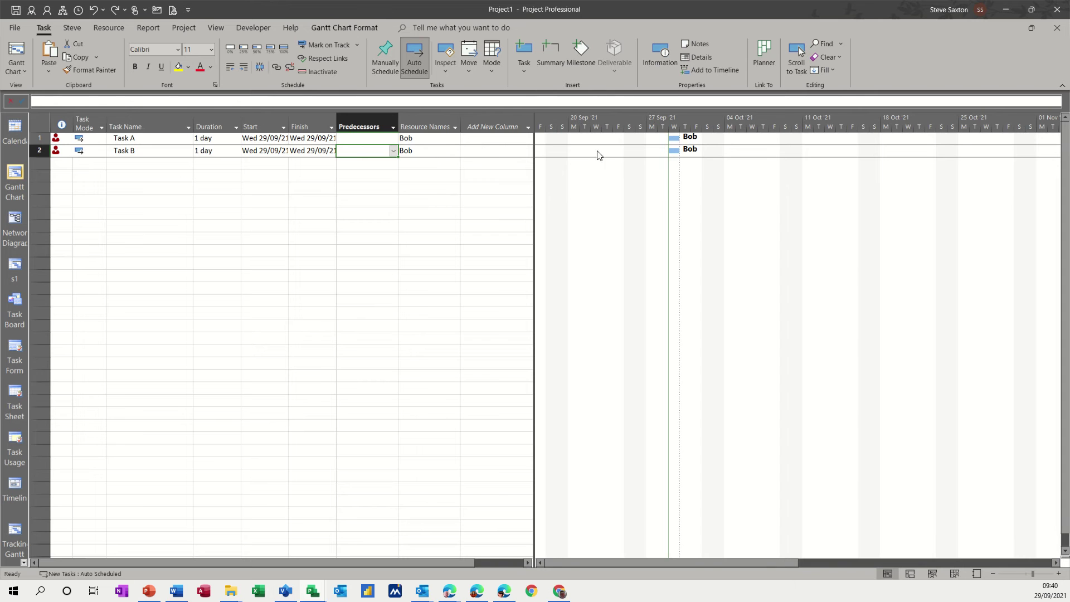
- Level Bob's resources on the Resource tab, then clear leveling for the entire project
{"action": "left_click", "coordinate": [110, 31]}
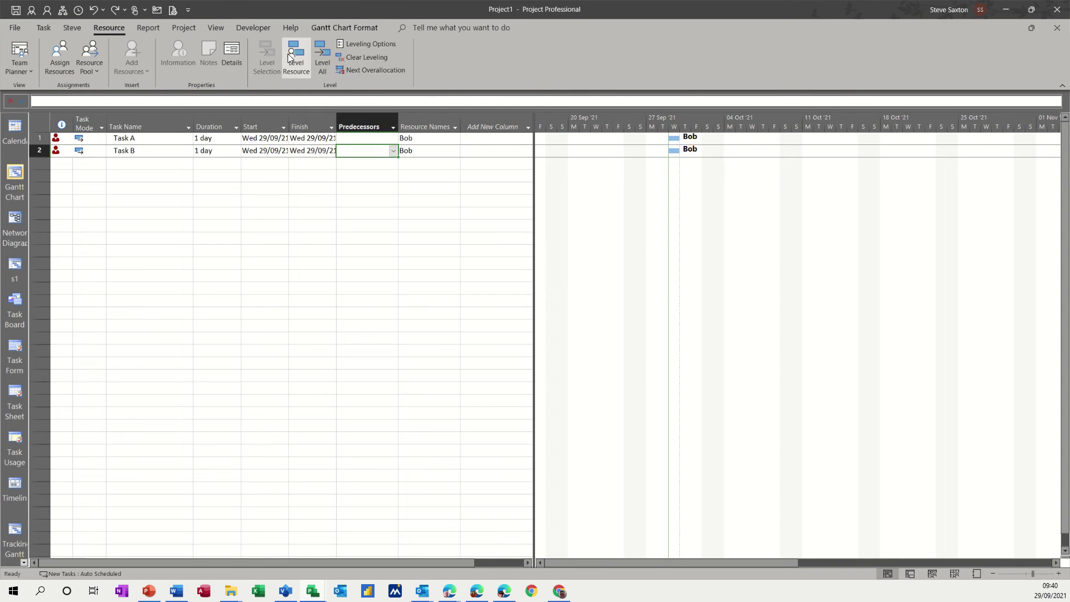
{"action": "left_click", "coordinate": [321, 48]}
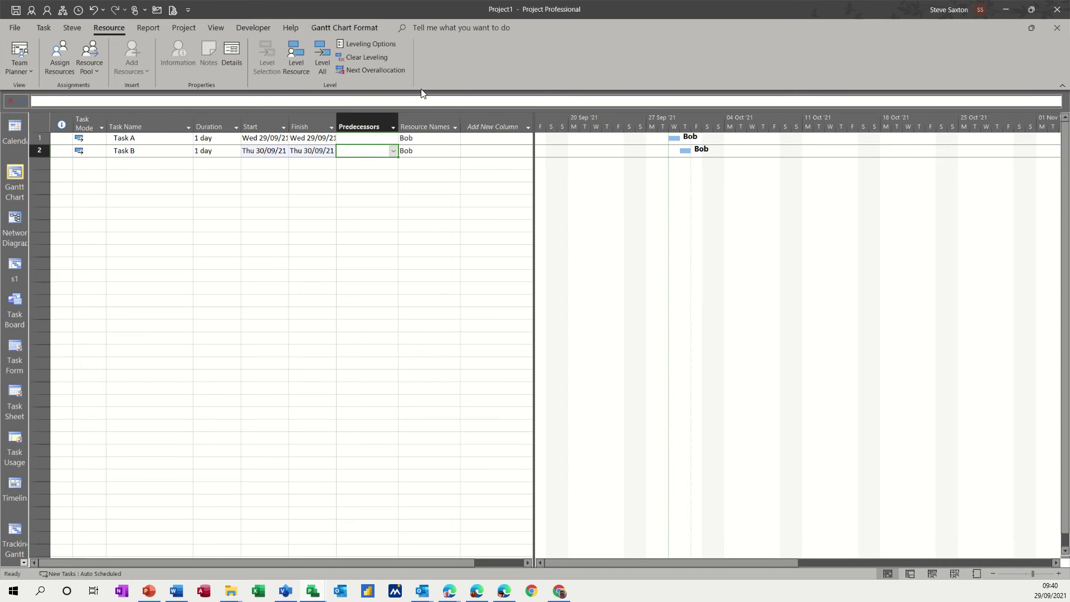
{"action": "left_click", "coordinate": [368, 58]}
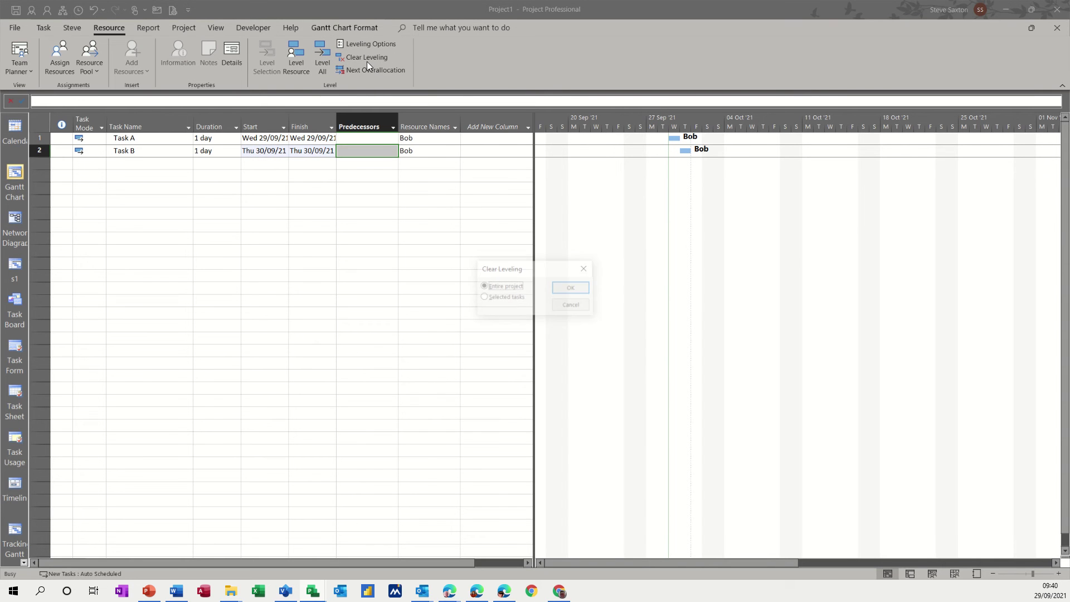
{"action": "left_click", "coordinate": [563, 291]}
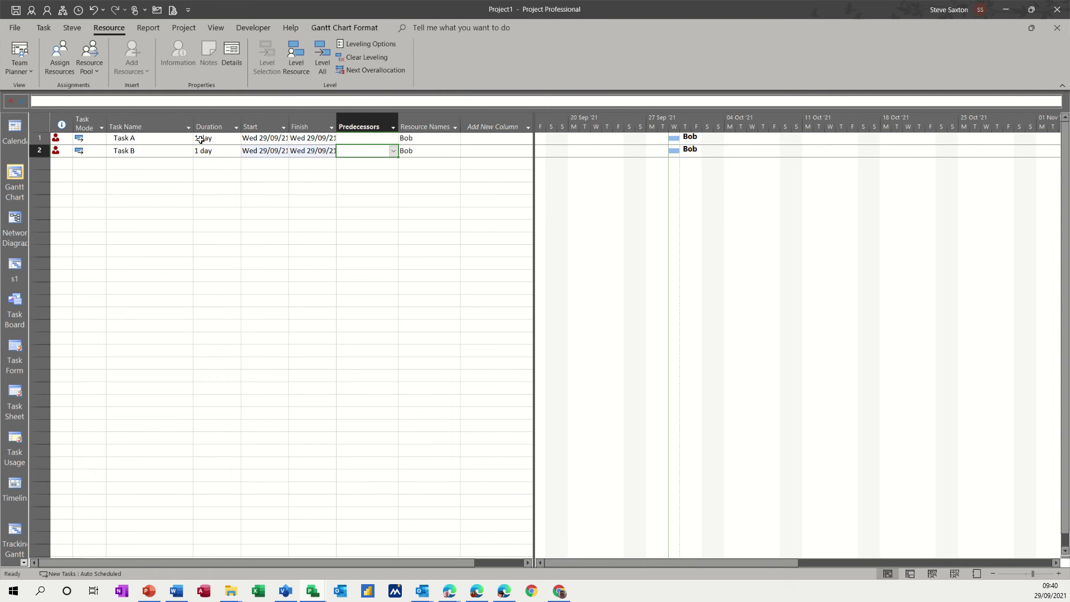
- Set Task A's duration to 2 hours, correcting an initial 6 entry
{"action": "left_click", "coordinate": [200, 140]}
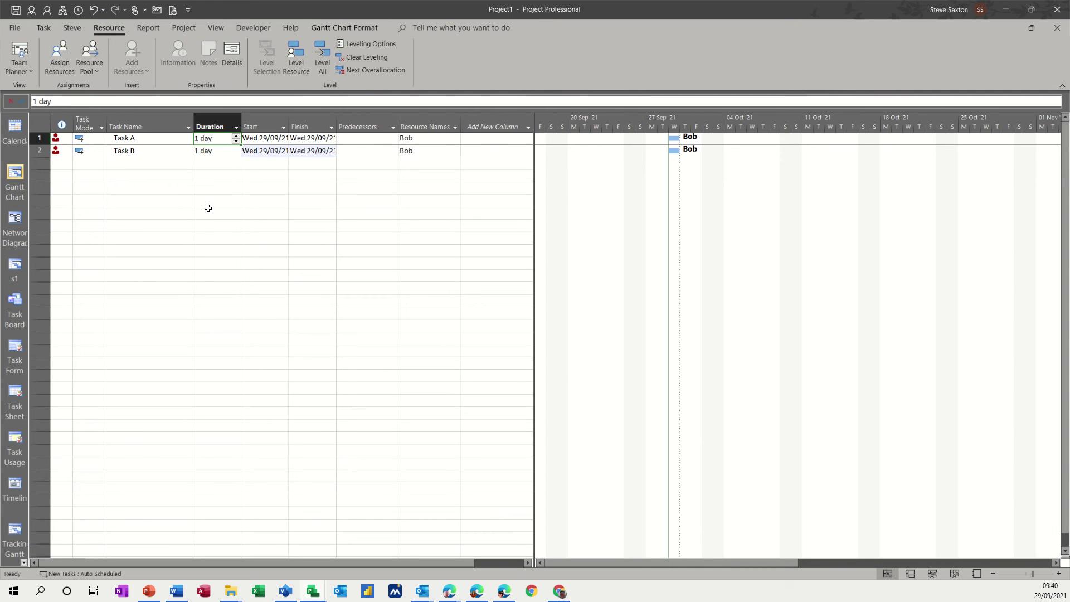
{"action": "type", "text": "6h"}
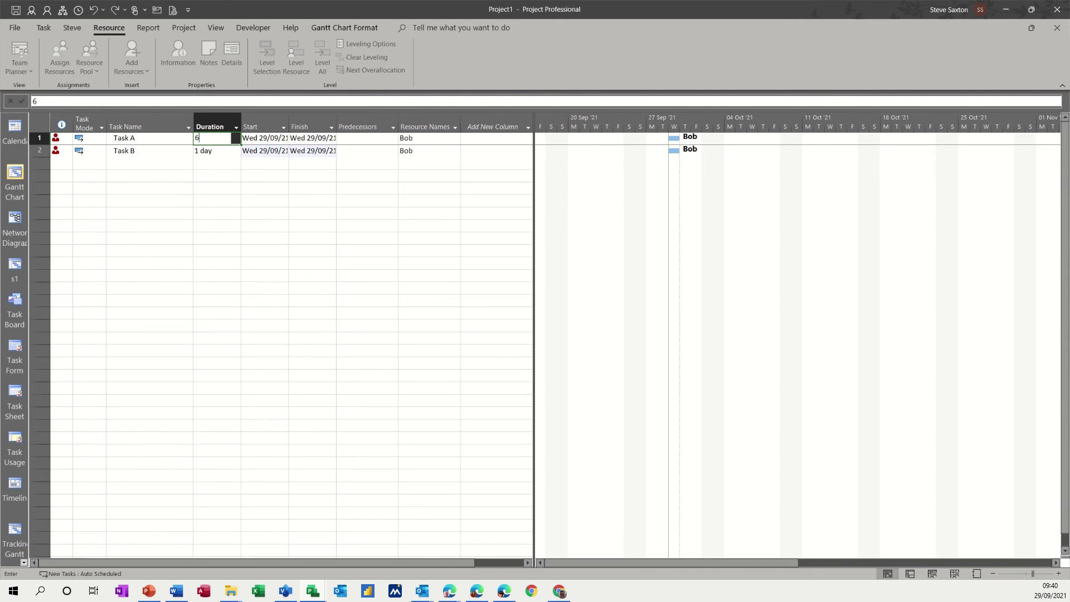
{"action": "left_click", "coordinate": [216, 153]}
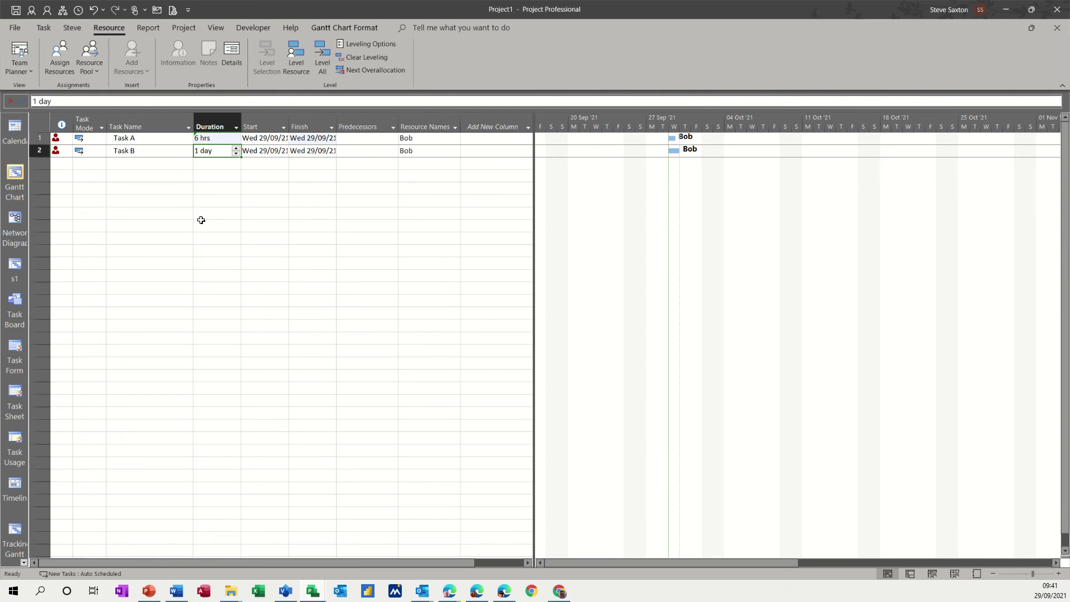
{"action": "left_click", "coordinate": [206, 140]}
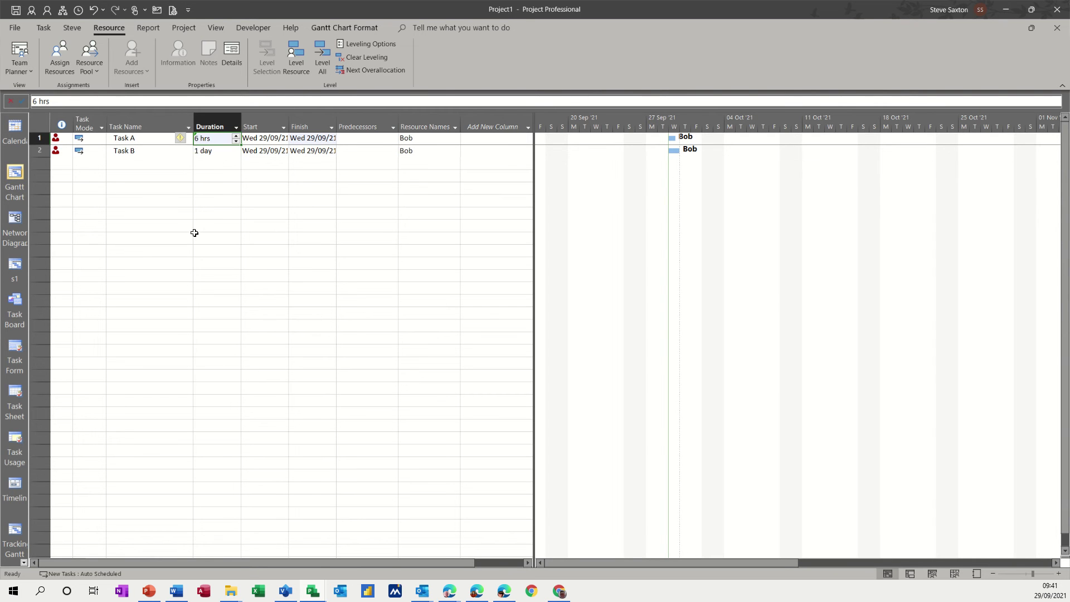
{"action": "type", "text": "2 h"}
{"action": "left_click", "coordinate": [208, 213]}
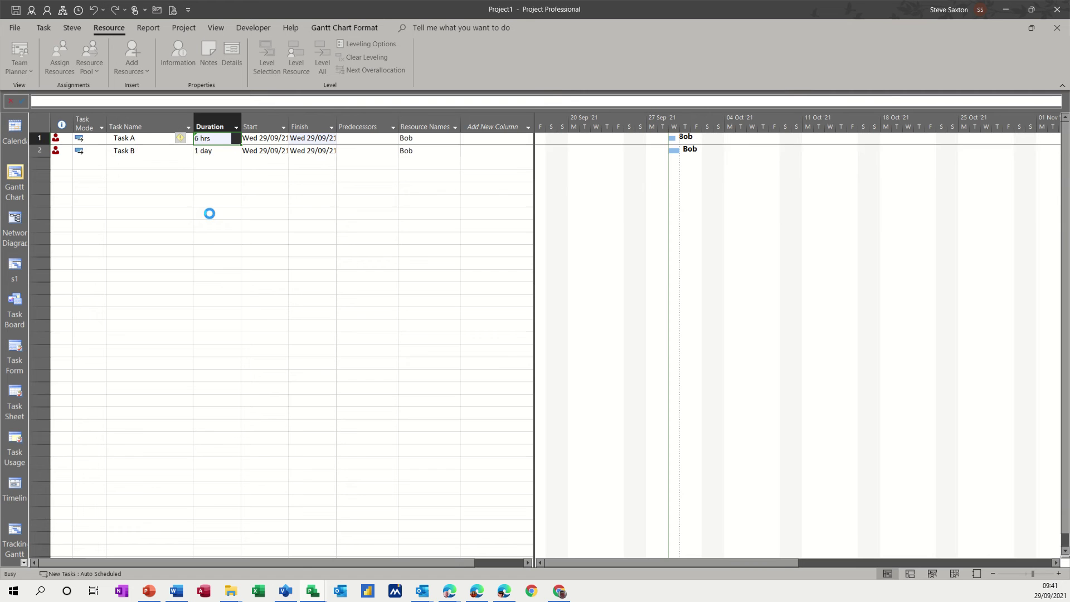
- Change Task B's duration to 6 h
{"action": "left_click", "coordinate": [211, 155]}
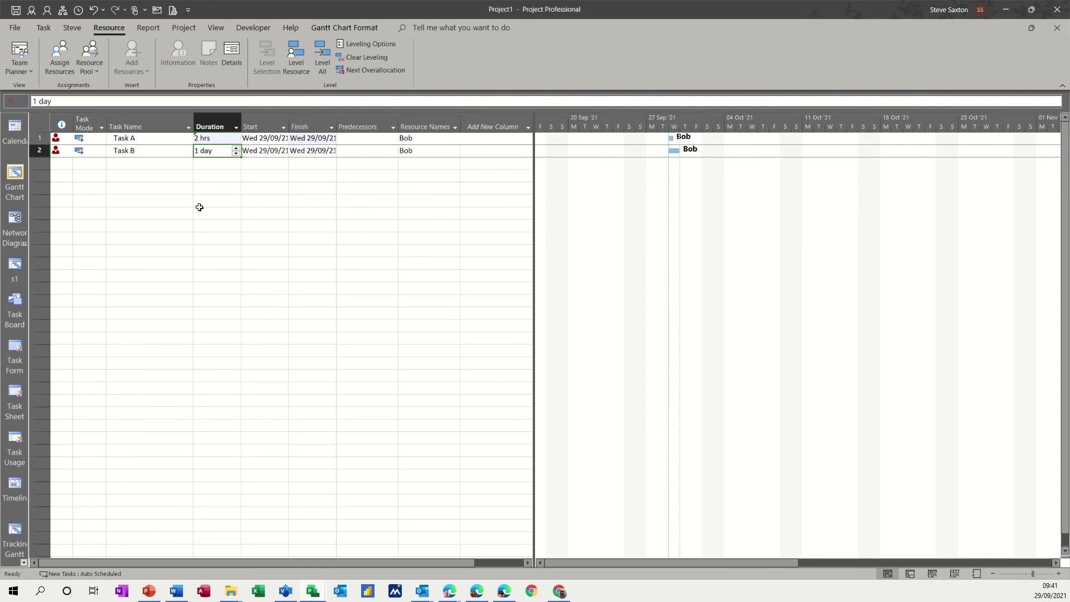
{"action": "type", "text": "6 h"}
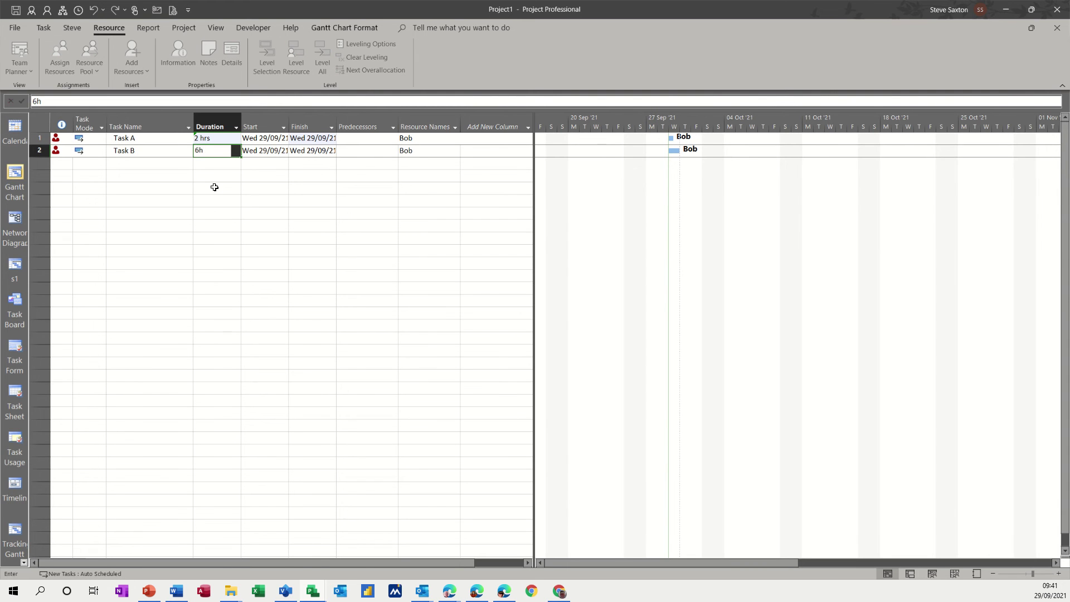
{"action": "left_click", "coordinate": [213, 187]}
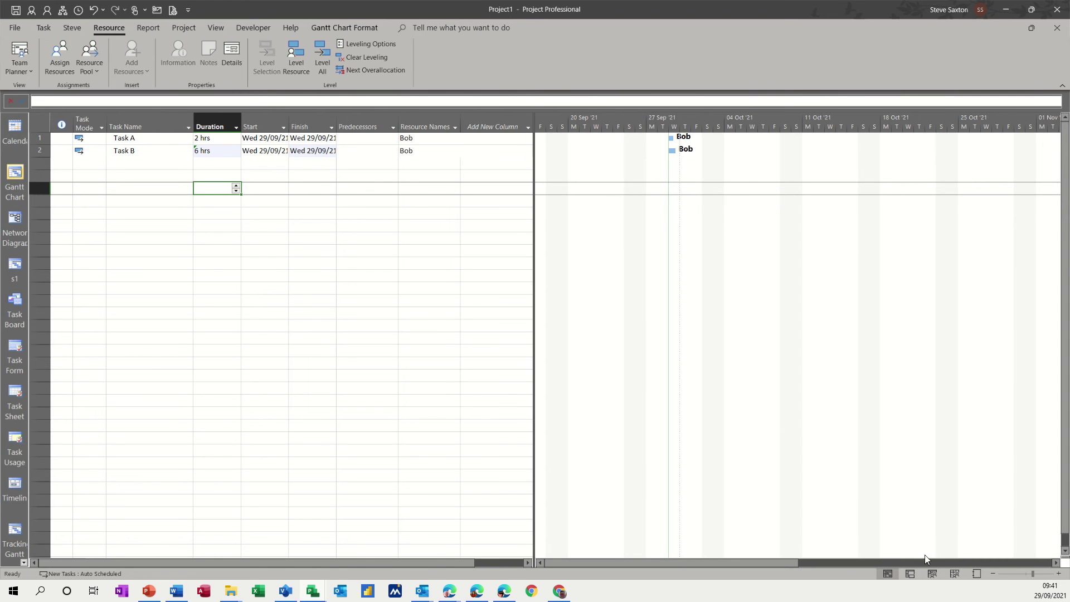
{"action": "left_click", "coordinate": [955, 573]}
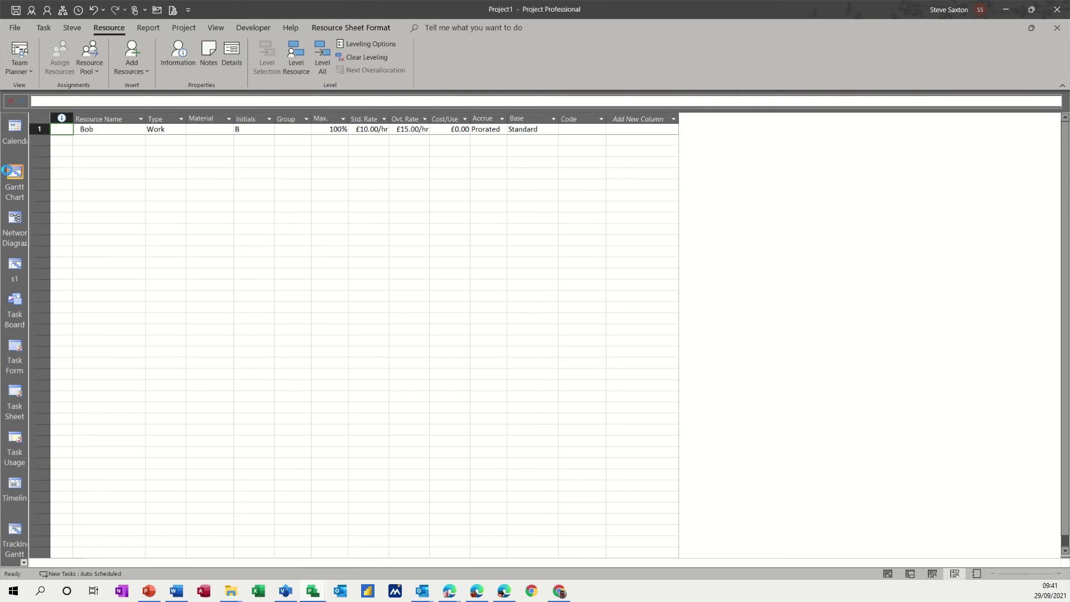
{"action": "left_click", "coordinate": [13, 176]}
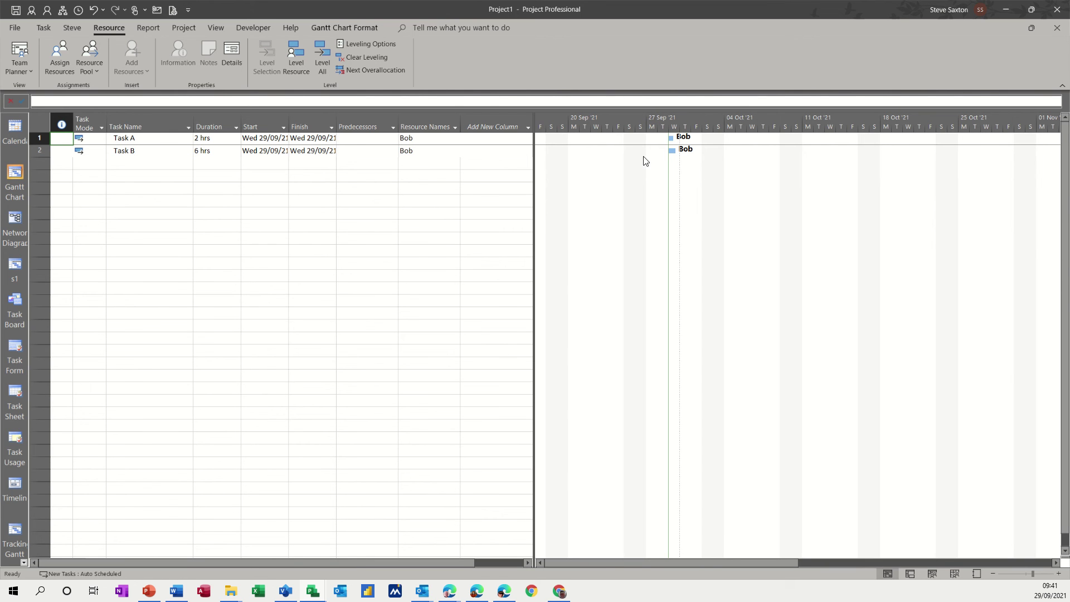
- Set the Gantt timescale to One tier (Middle) with Hours as units
{"action": "double_click", "coordinate": [685, 119]}
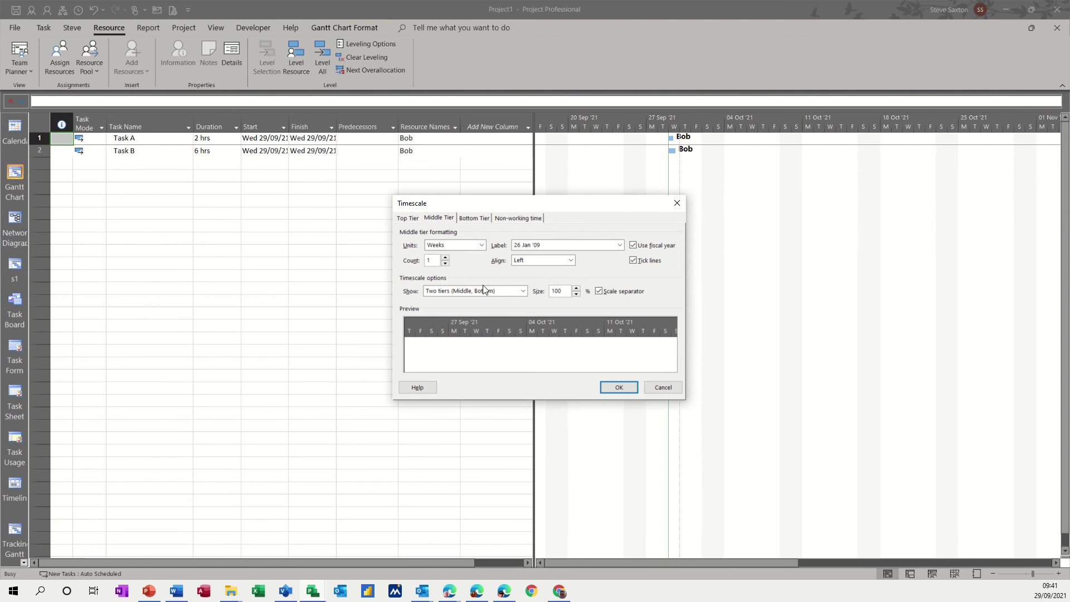
{"action": "left_click", "coordinate": [485, 291]}
{"action": "left_click", "coordinate": [477, 301]}
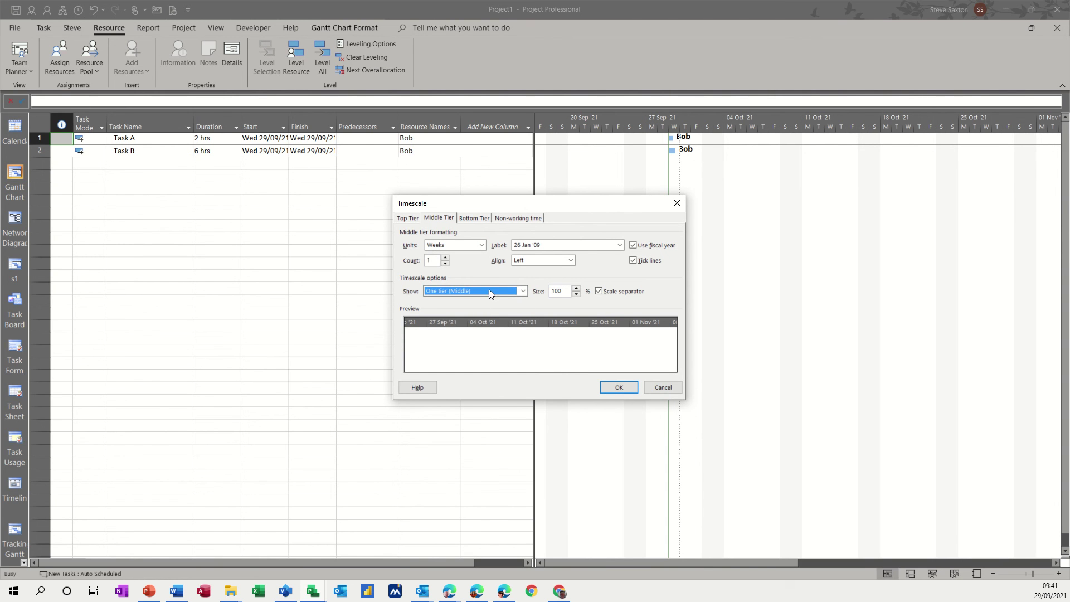
{"action": "left_click", "coordinate": [482, 246]}
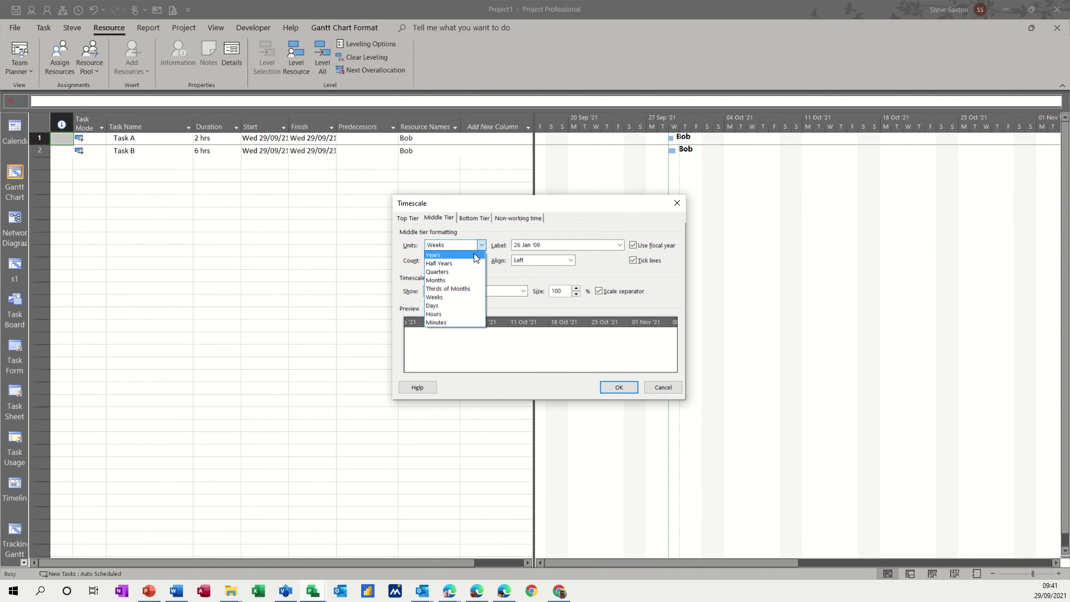
{"action": "left_click", "coordinate": [446, 314]}
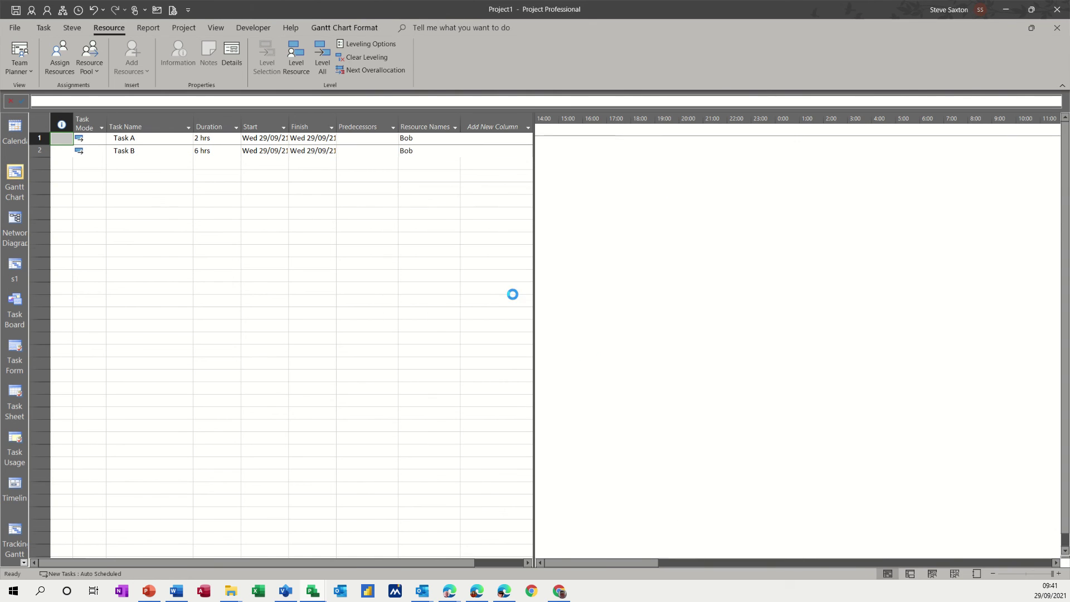
{"action": "left_click", "coordinate": [53, 29]}
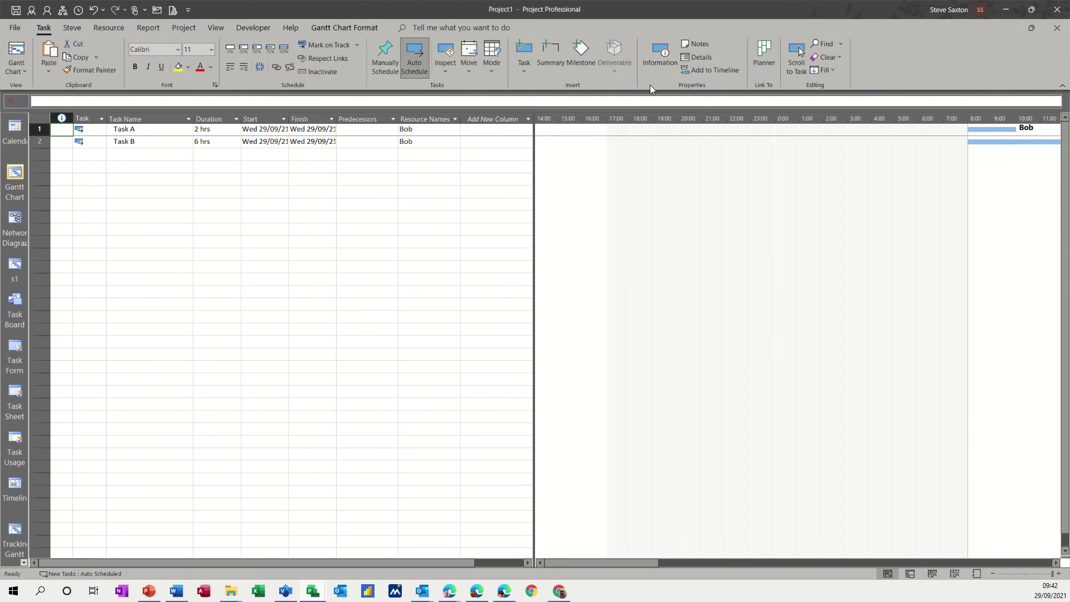
- Scroll to Task A and Task B's bars starting at 8:00
{"action": "left_click", "coordinate": [798, 56]}
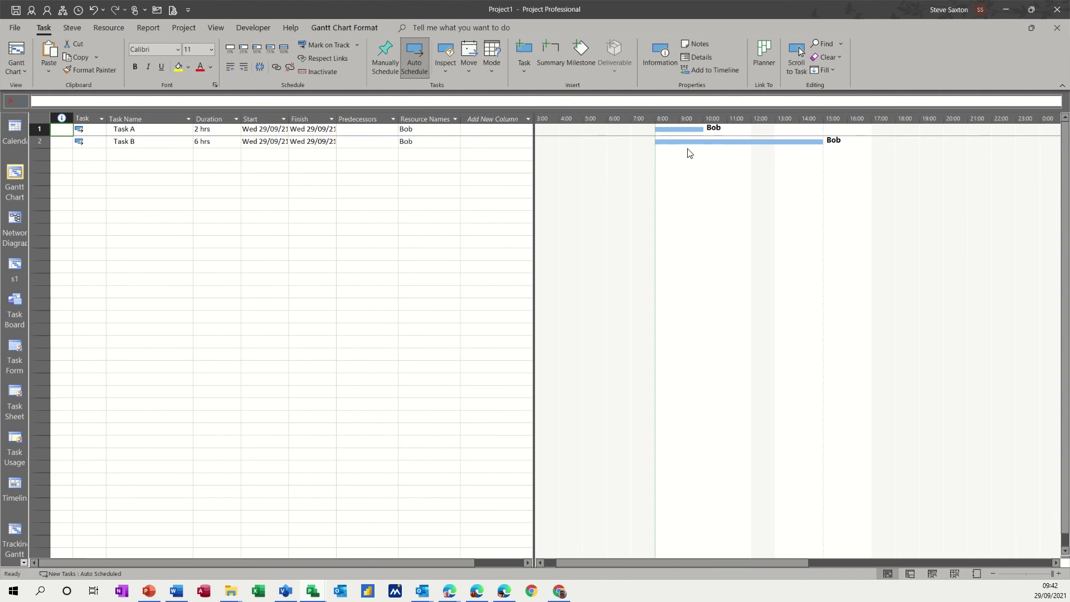
{"action": "left_click", "coordinate": [218, 26]}
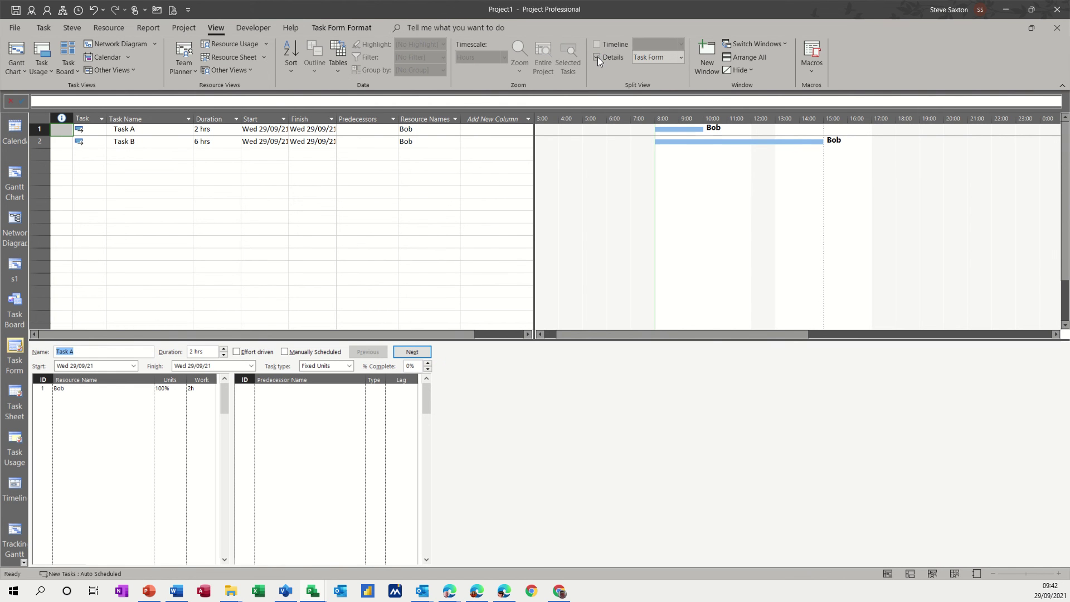
- Choose Resource Usage for the details pane, showing Bob's 2 and 6 hours
{"action": "left_click", "coordinate": [681, 57]}
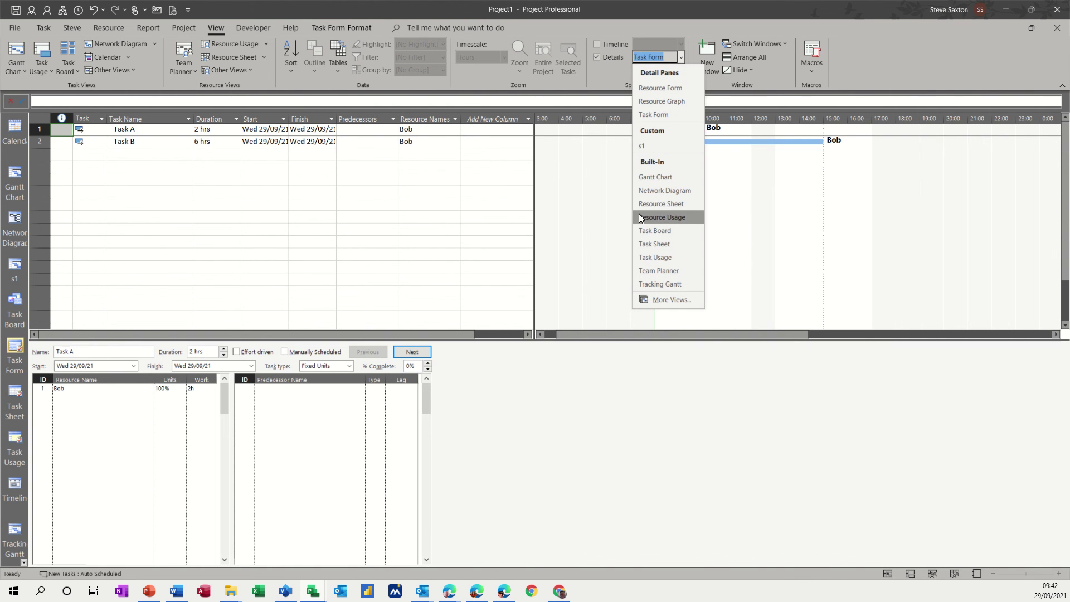
{"action": "left_click", "coordinate": [664, 217]}
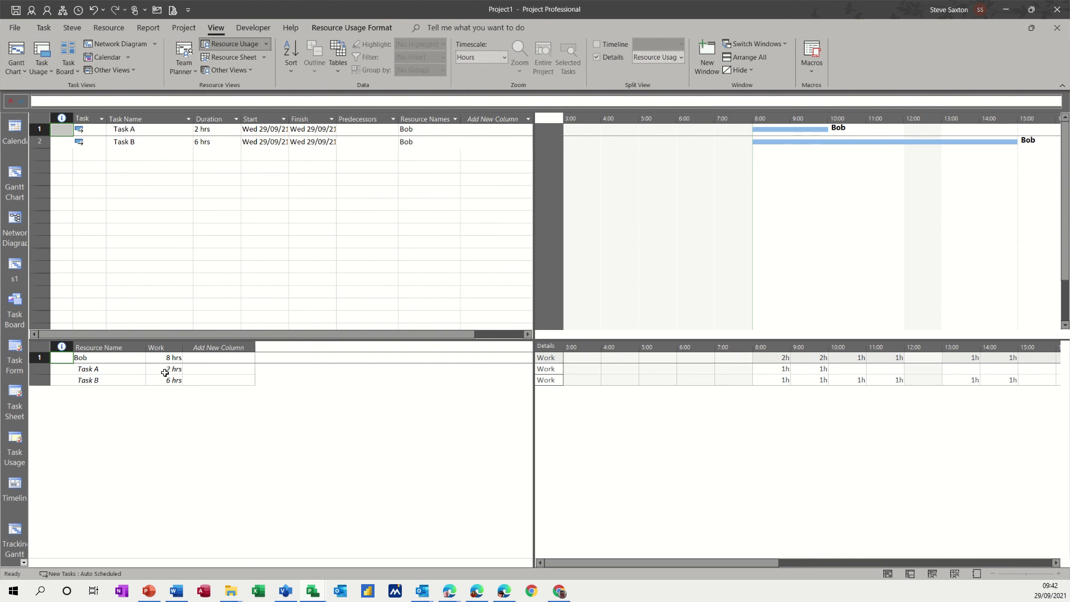
- Add an Assignment Delay column to the usage table and enter 2h for Task B
{"action": "left_click", "coordinate": [213, 347]}
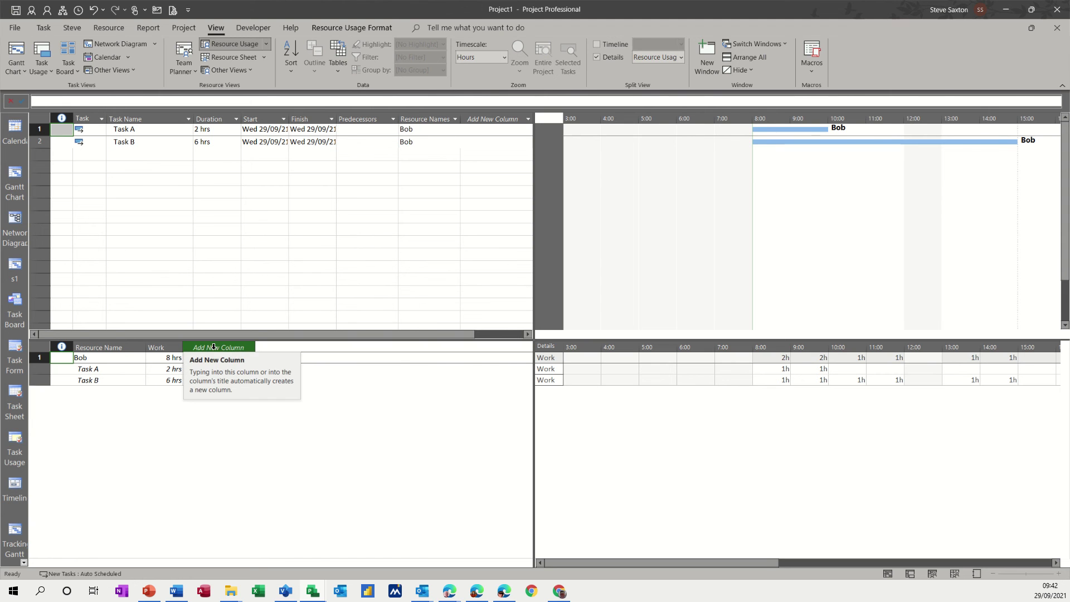
{"action": "left_click", "coordinate": [213, 347]}
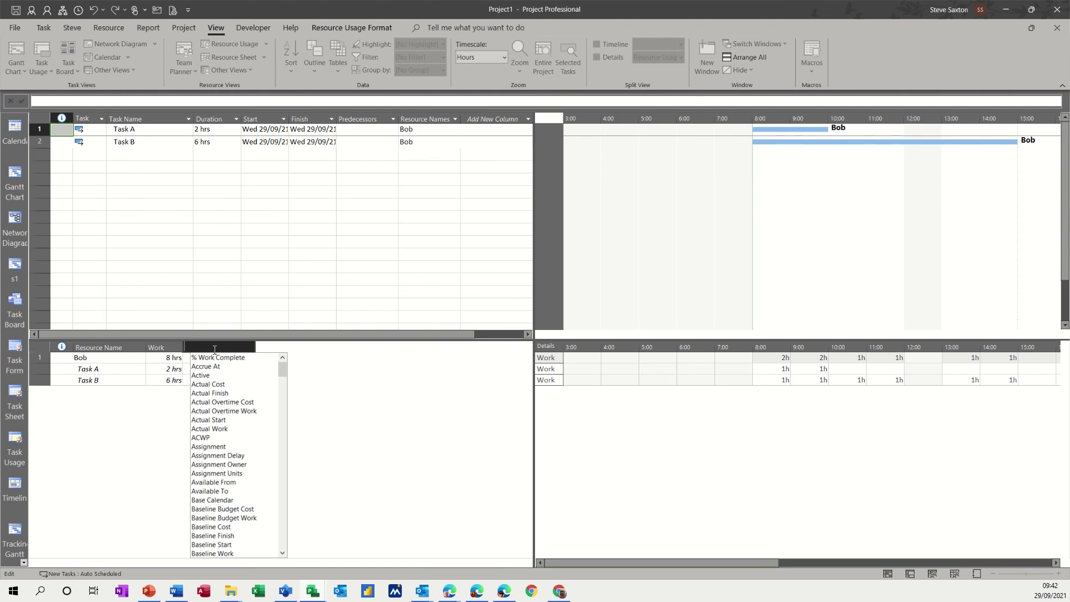
{"action": "left_click", "coordinate": [207, 456]}
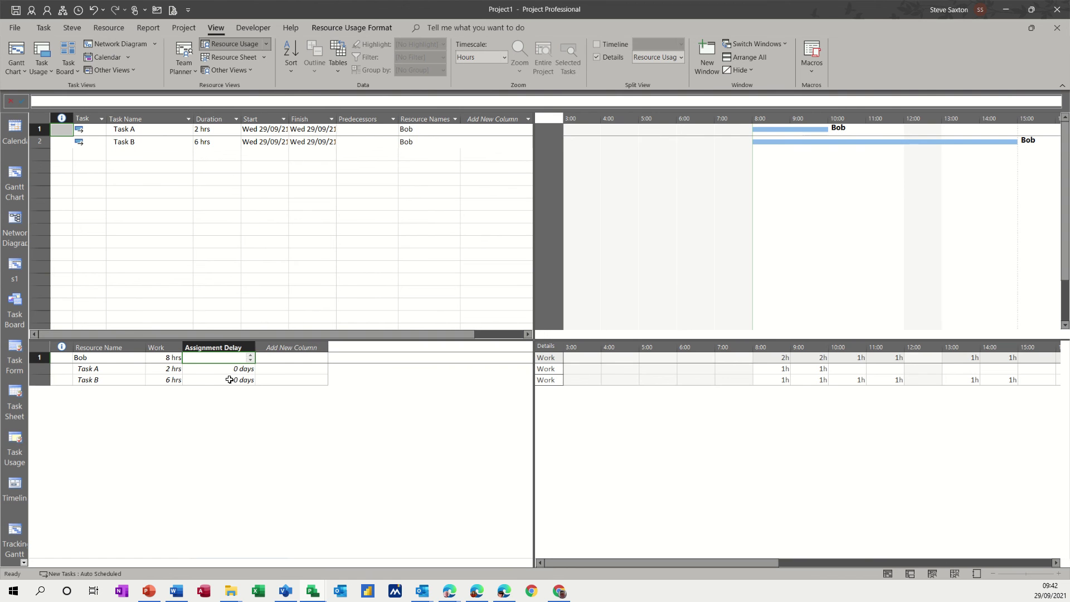
{"action": "left_click", "coordinate": [227, 380]}
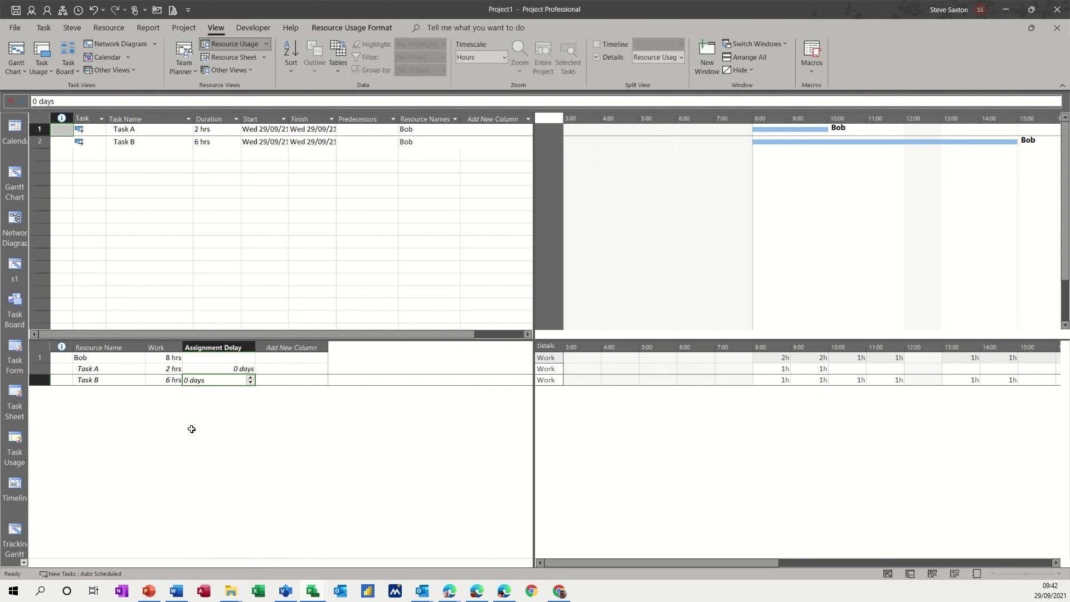
{"action": "type", "text": "2h"}
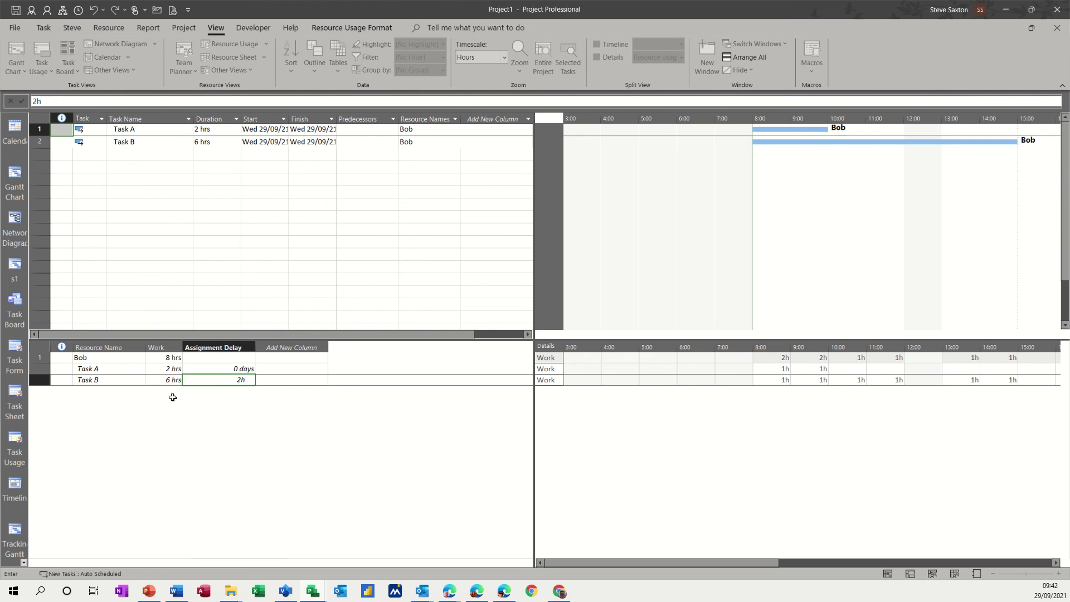
{"action": "left_click", "coordinate": [135, 382]}
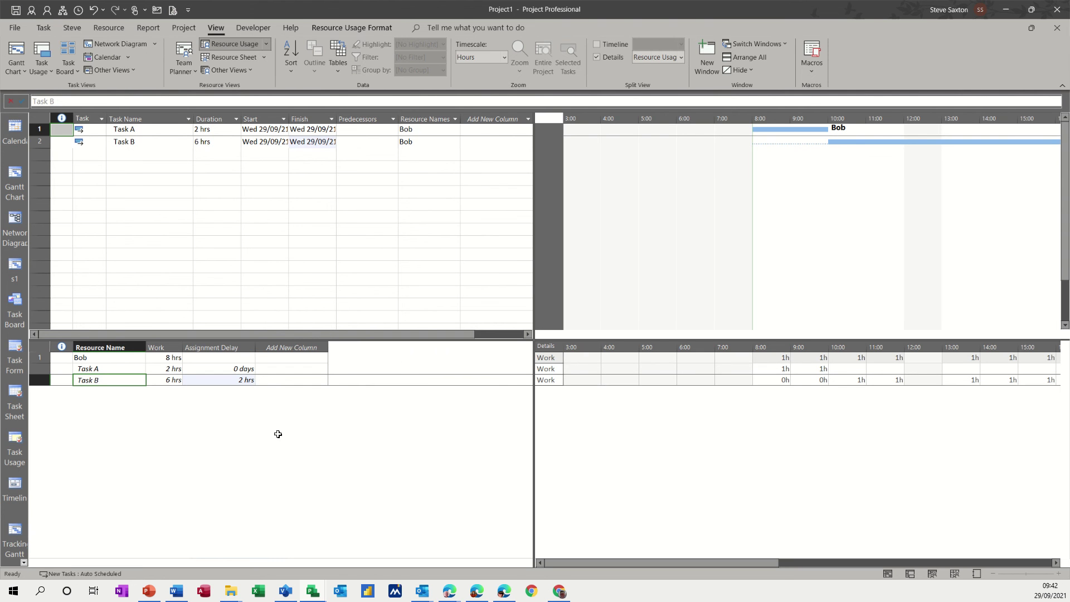